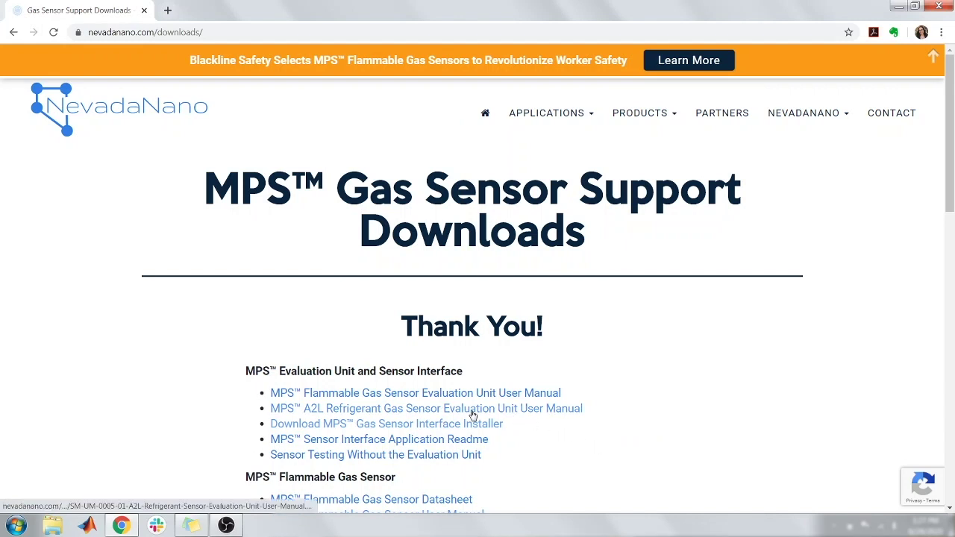
# - Download the MPS Gas Sensor Interface installer zip from NevadaNano and open it
pyautogui.doubleClick(446, 424)
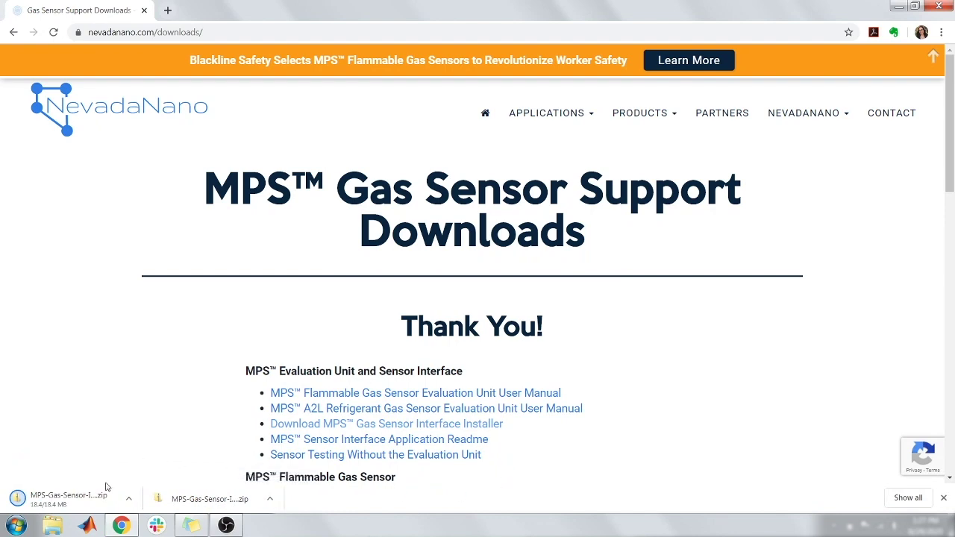
pyautogui.click(73, 499)
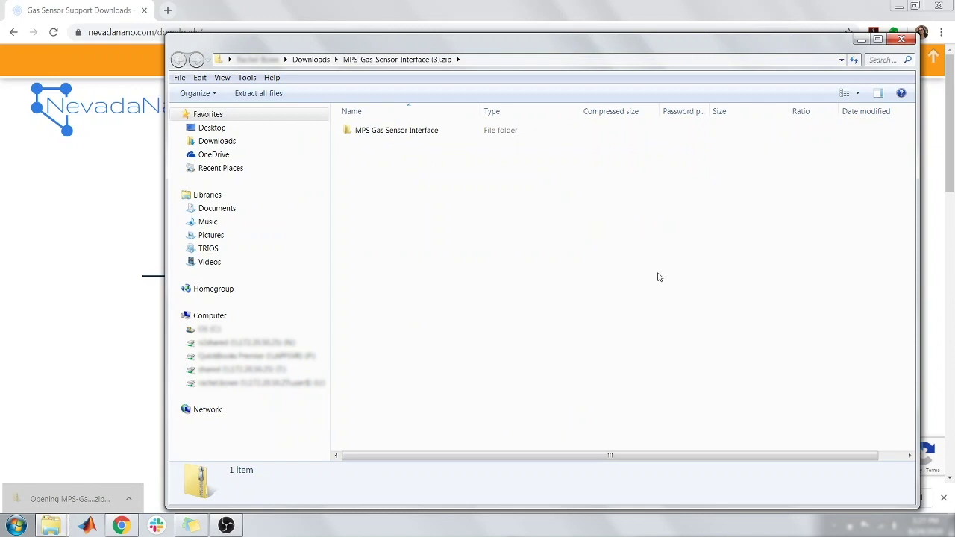
# - Extract the installer zip to its default location and open the MPS Gas Sensor Interface folder
pyautogui.click(392, 137)
pyautogui.click(269, 94)
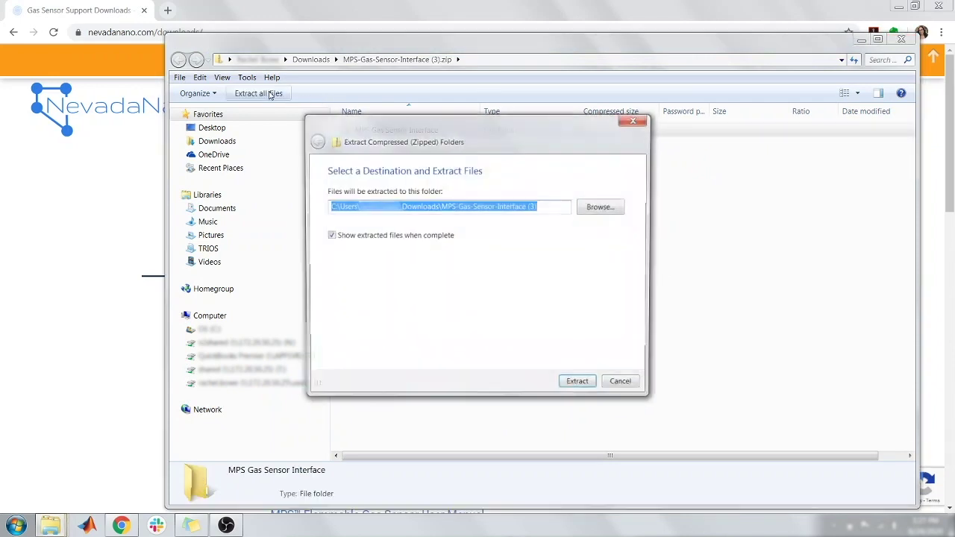
pyautogui.click(584, 383)
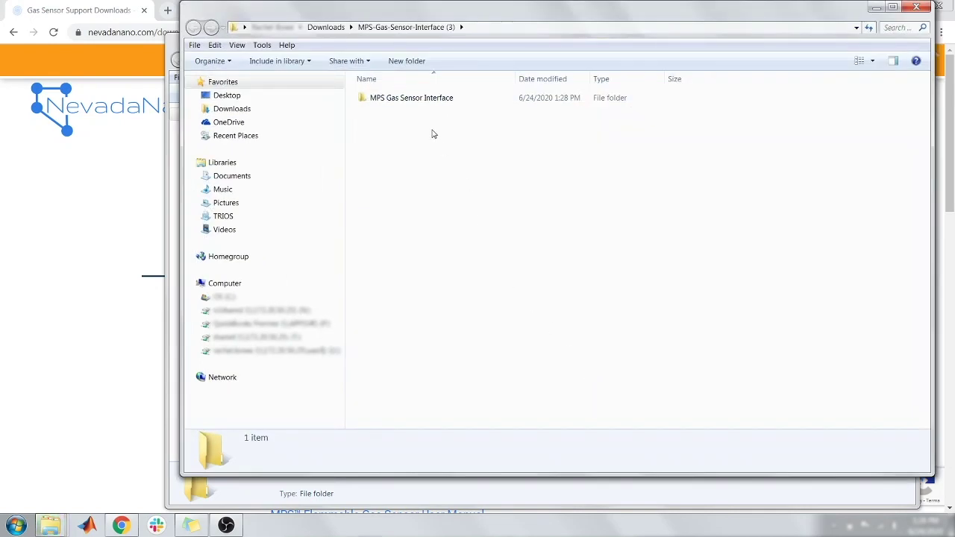
pyautogui.doubleClick(419, 101)
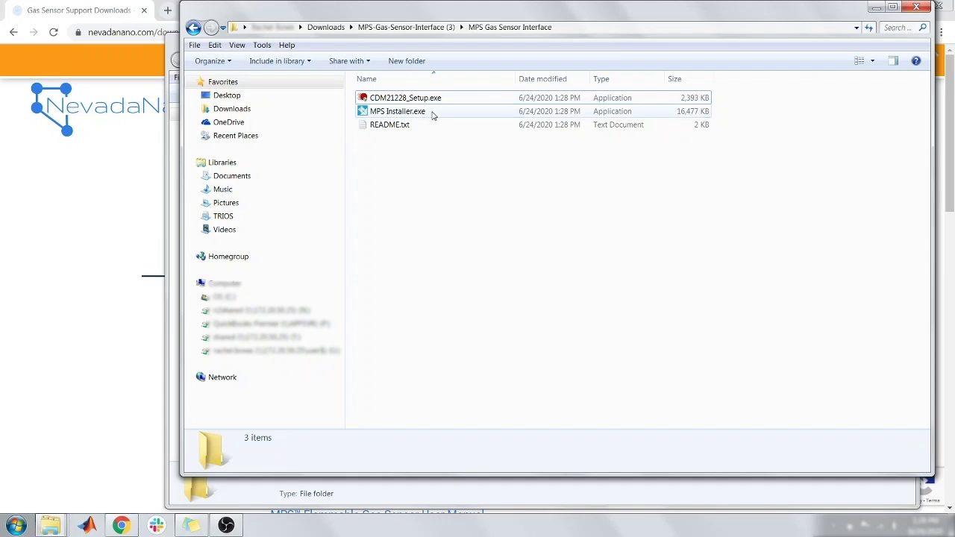
# - Install MPS Sensor Interface 1.6.3.0 with defaults via MPS Installer.exe, then close both Explorer windows
pyautogui.doubleClick(432, 111)
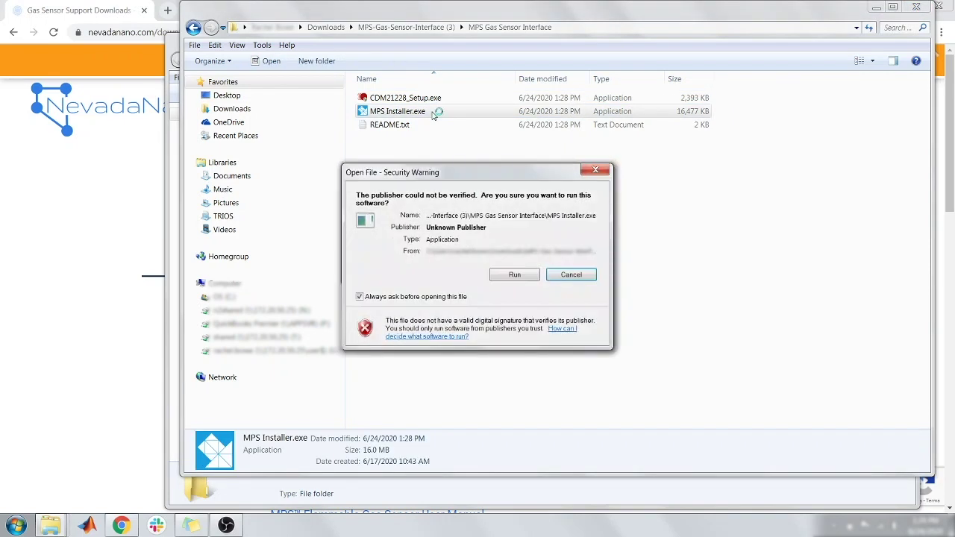
pyautogui.click(514, 276)
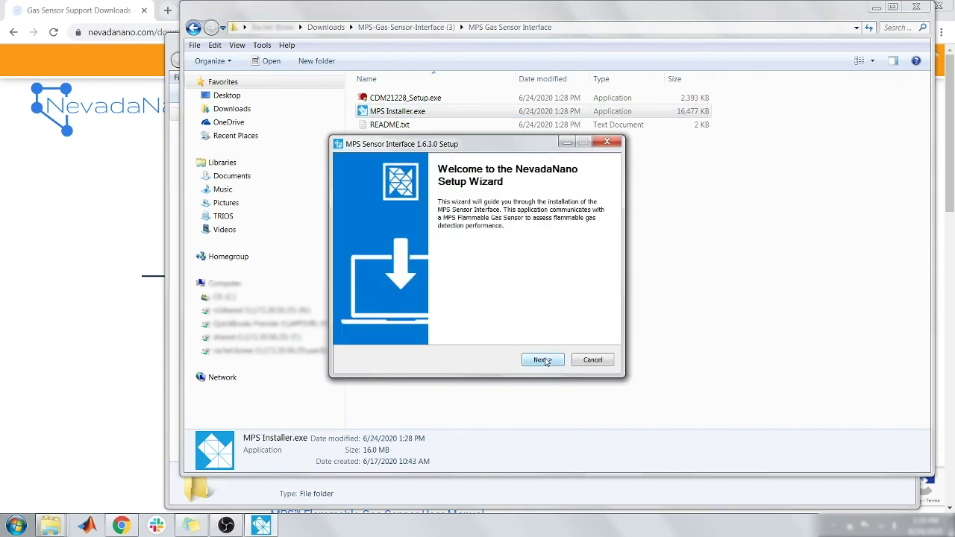
pyautogui.click(545, 361)
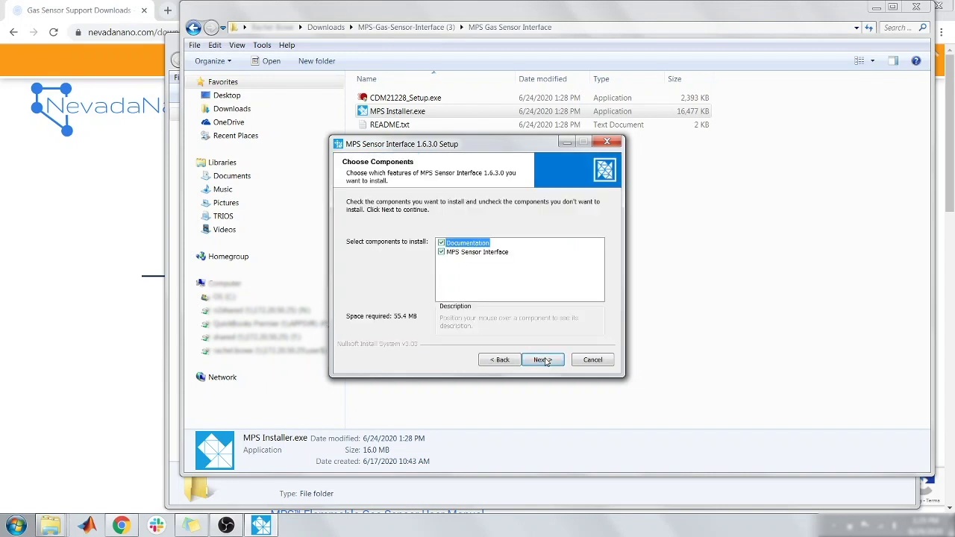
pyautogui.click(545, 362)
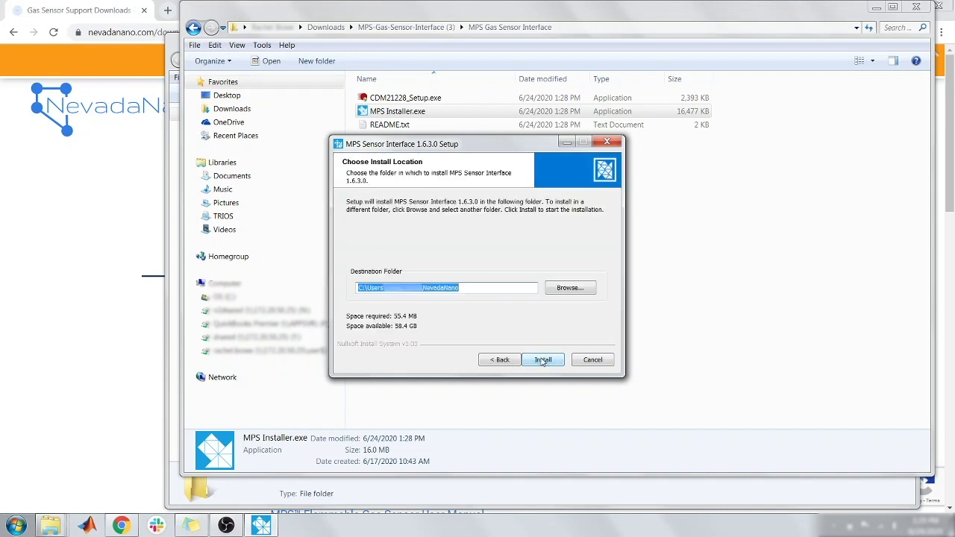
pyautogui.click(543, 360)
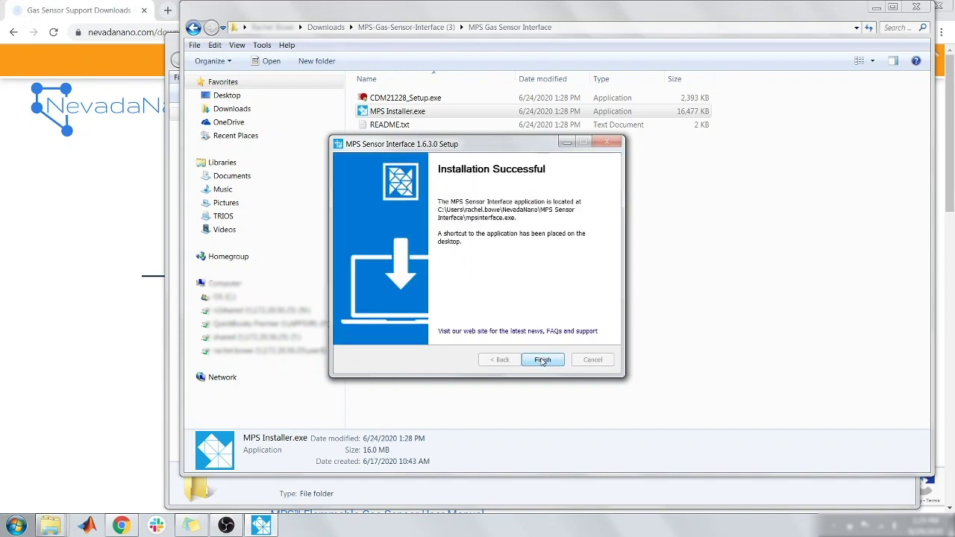
pyautogui.click(543, 361)
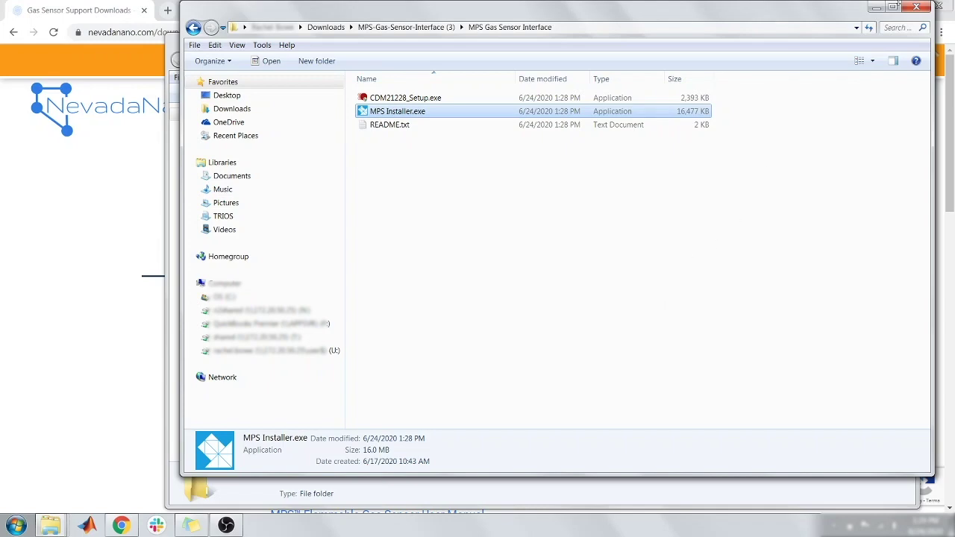
pyautogui.click(916, 6)
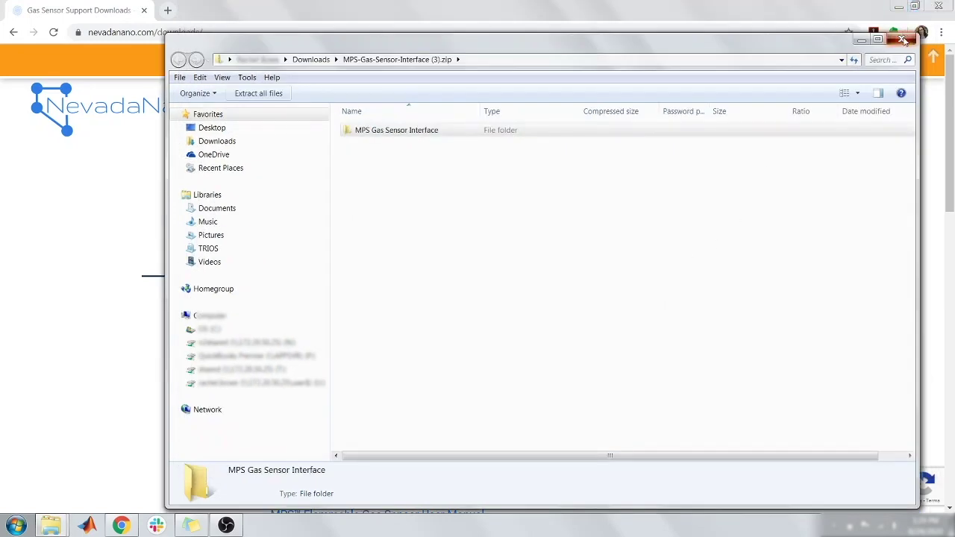
pyautogui.click(902, 39)
# - Close the Chrome window to reveal the desktop with the MPS Sensor shortcut
pyautogui.click(935, 9)
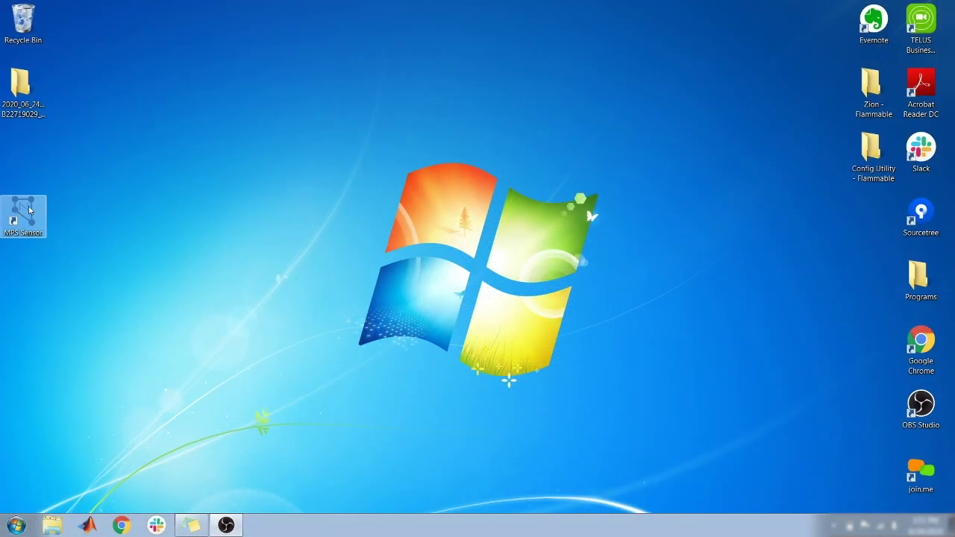
# - Launch MPS Sensor maximized, connect to the COM9 device, and start logging readings
pyautogui.doubleClick(30, 210)
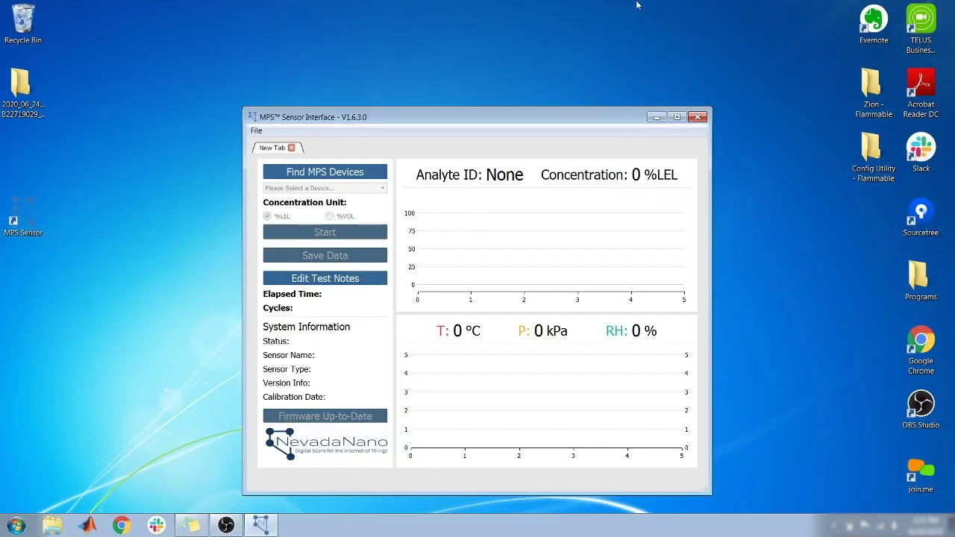
pyautogui.click(678, 117)
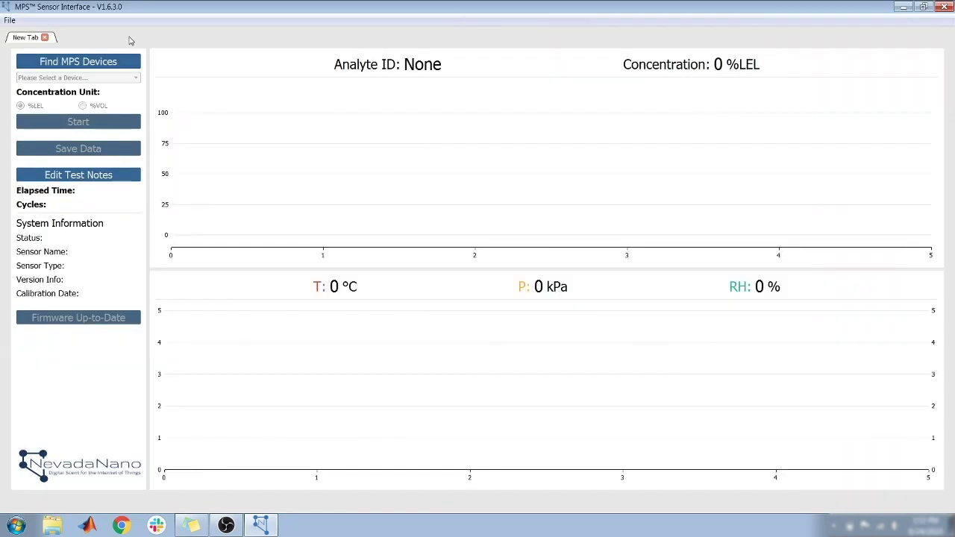
pyautogui.click(101, 67)
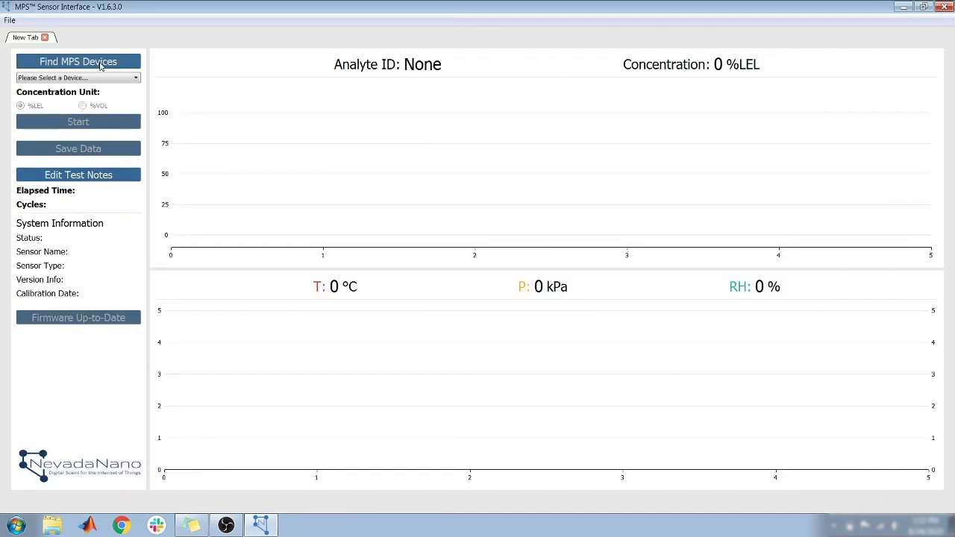
pyautogui.click(102, 79)
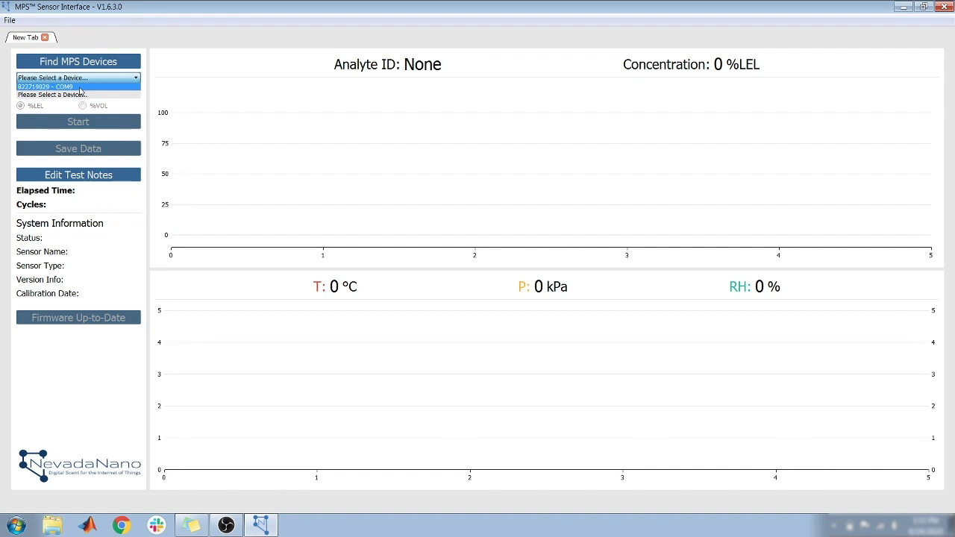
pyautogui.click(80, 87)
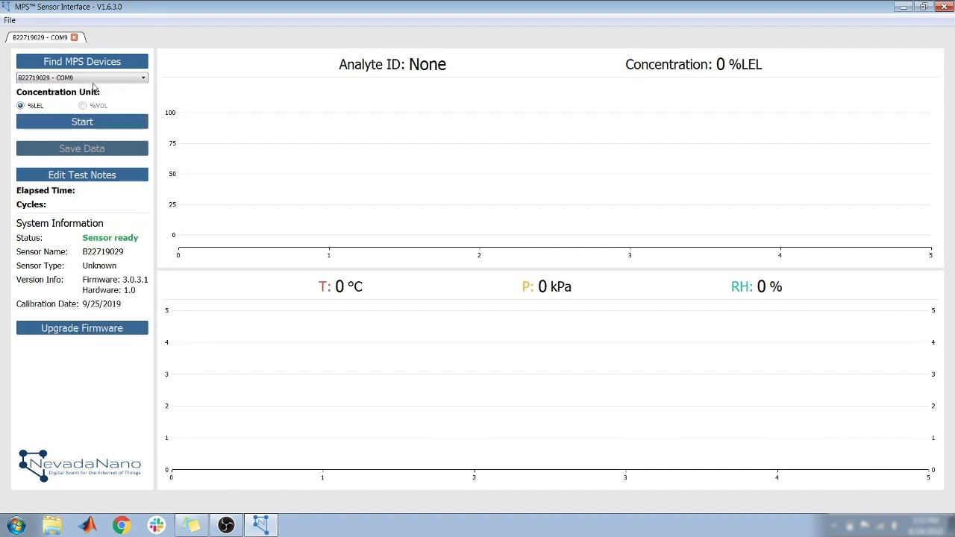
pyautogui.click(112, 125)
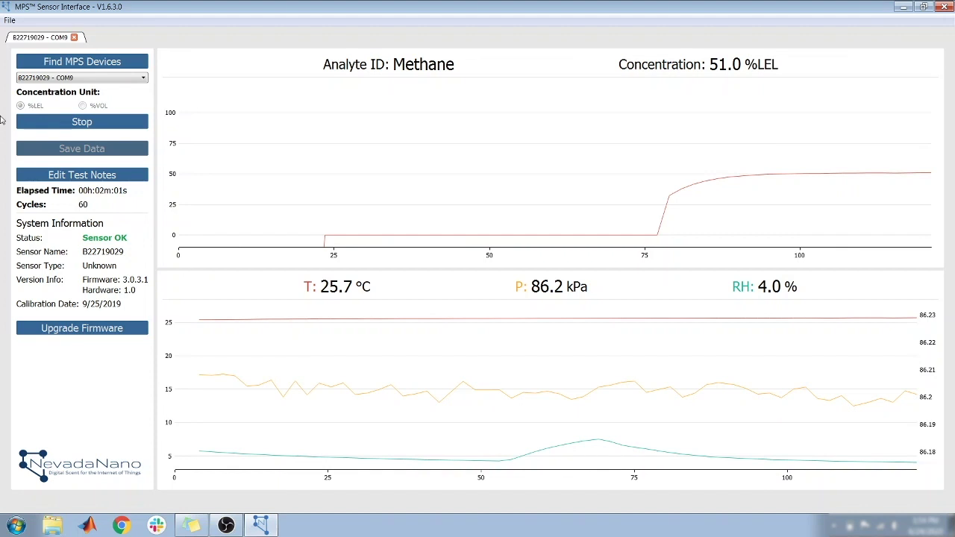
# - Stop the methane test and save its data to the Desktop folder
pyautogui.click(104, 122)
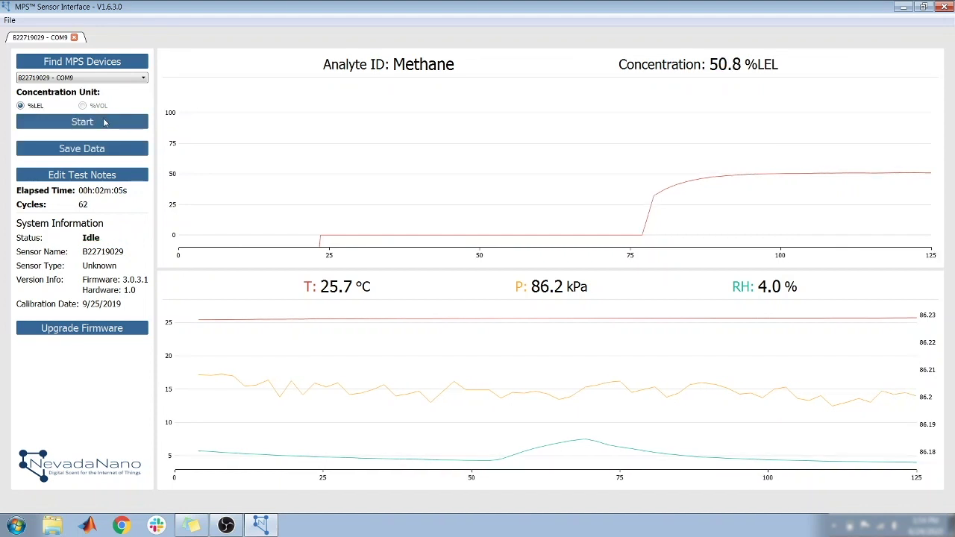
pyautogui.click(116, 151)
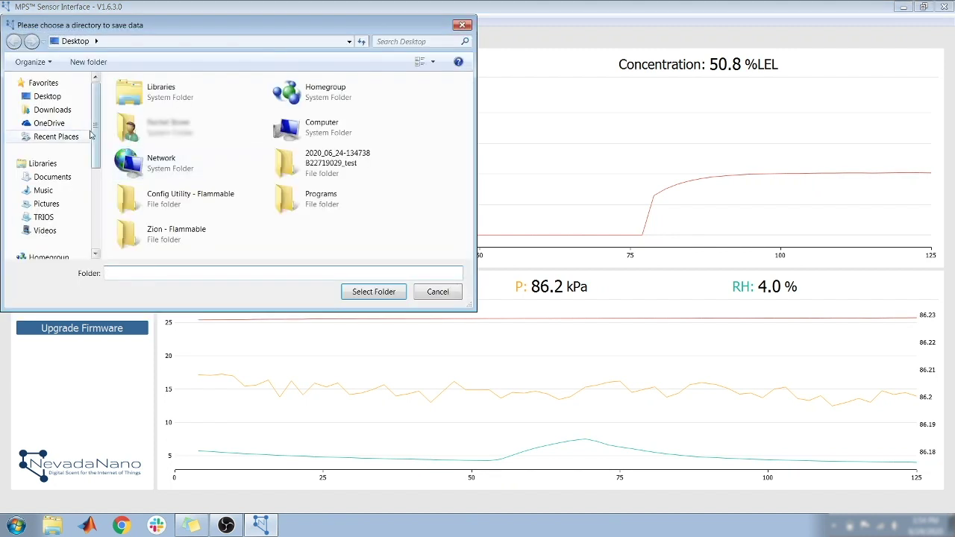
pyautogui.click(60, 97)
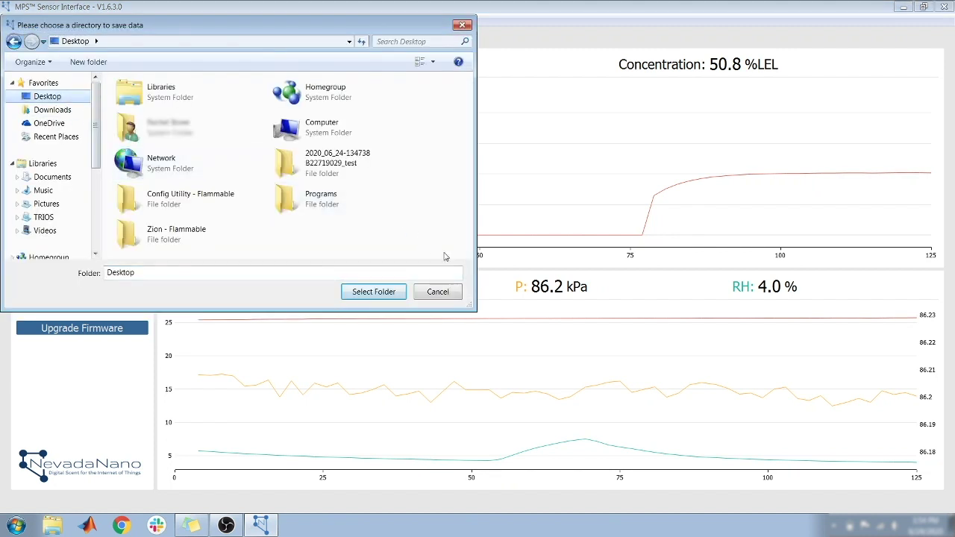
pyautogui.click(395, 297)
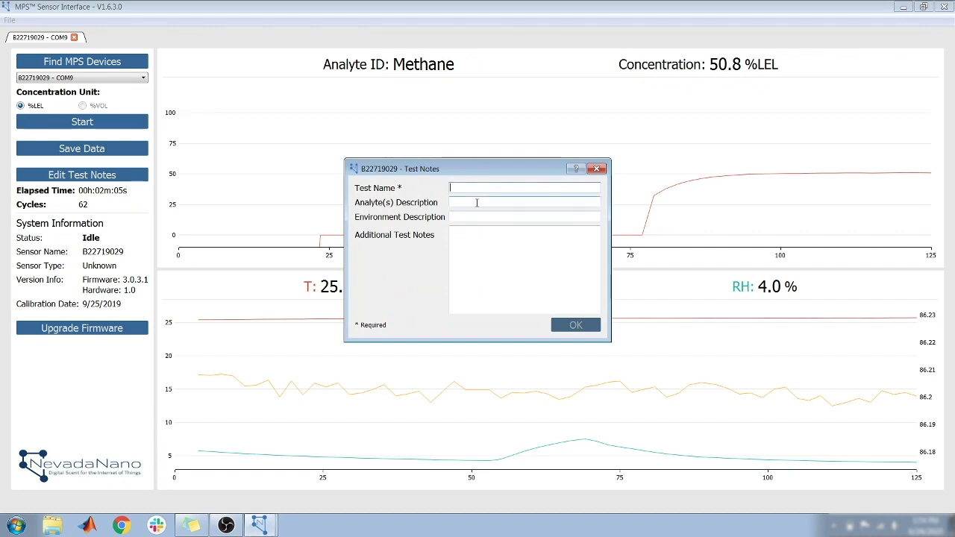
# - Go through the analyte, environment and additional notes fields of the Test Notes form
pyautogui.click(477, 202)
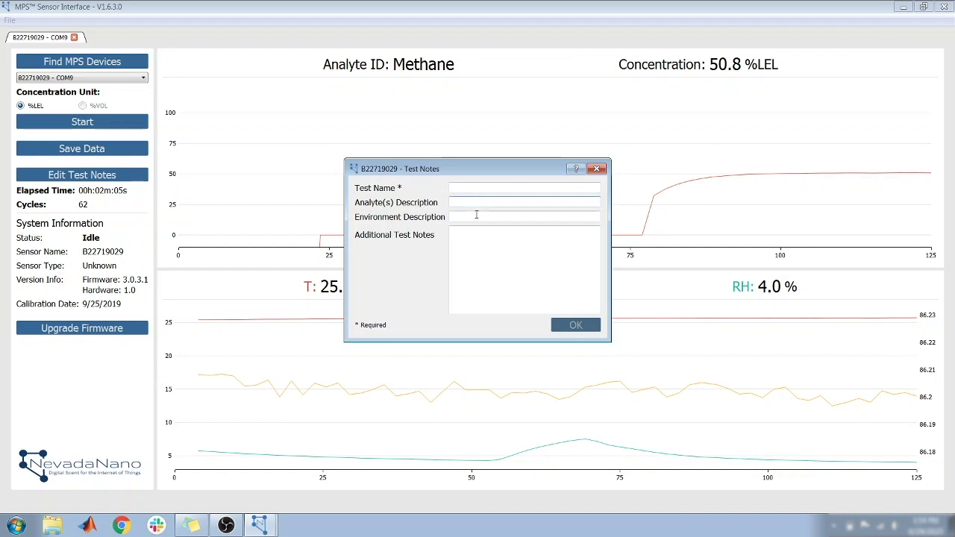
pyautogui.click(475, 218)
pyautogui.click(476, 232)
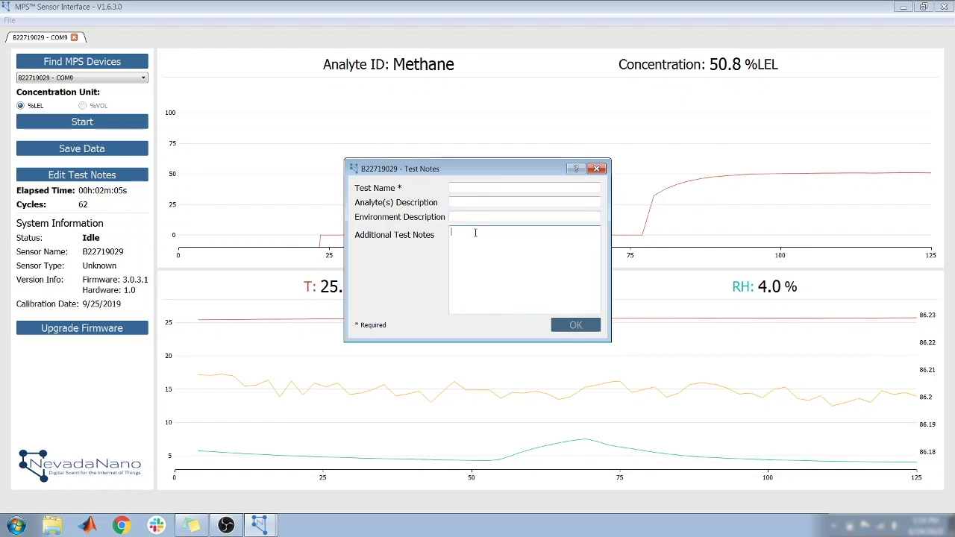